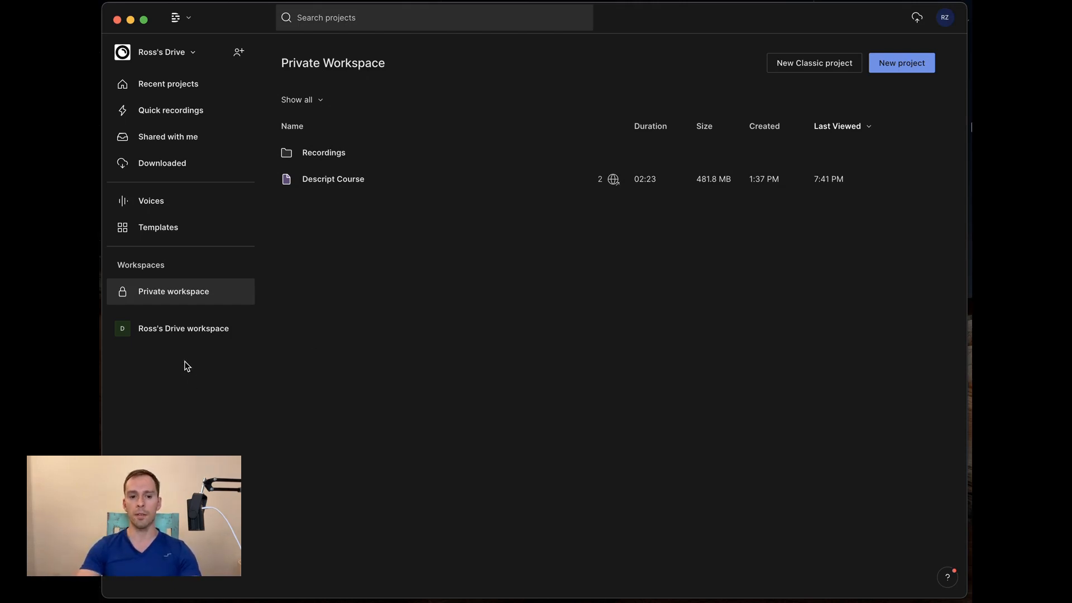
Open the shared drive workspace and review the Basic and Editor roles available when inviting team members by email
left_click(170, 333)
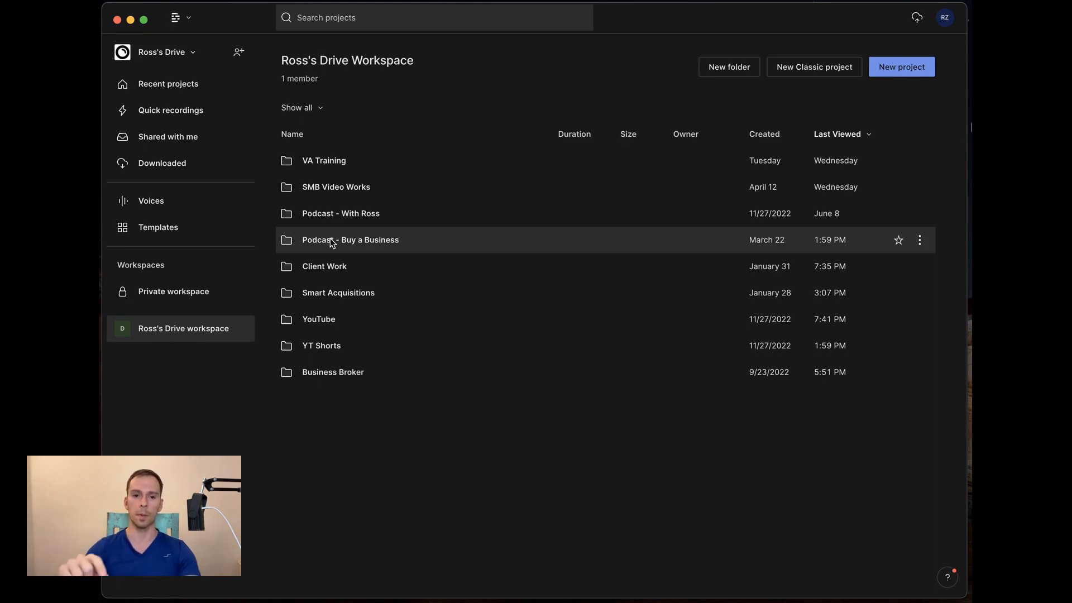
left_click(238, 54)
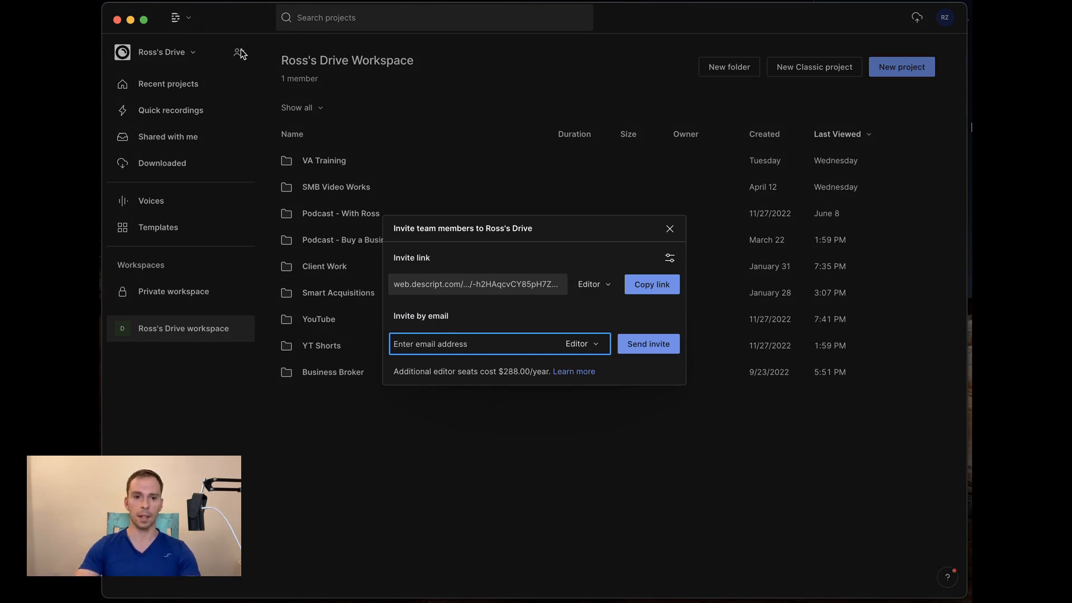
left_click(432, 342)
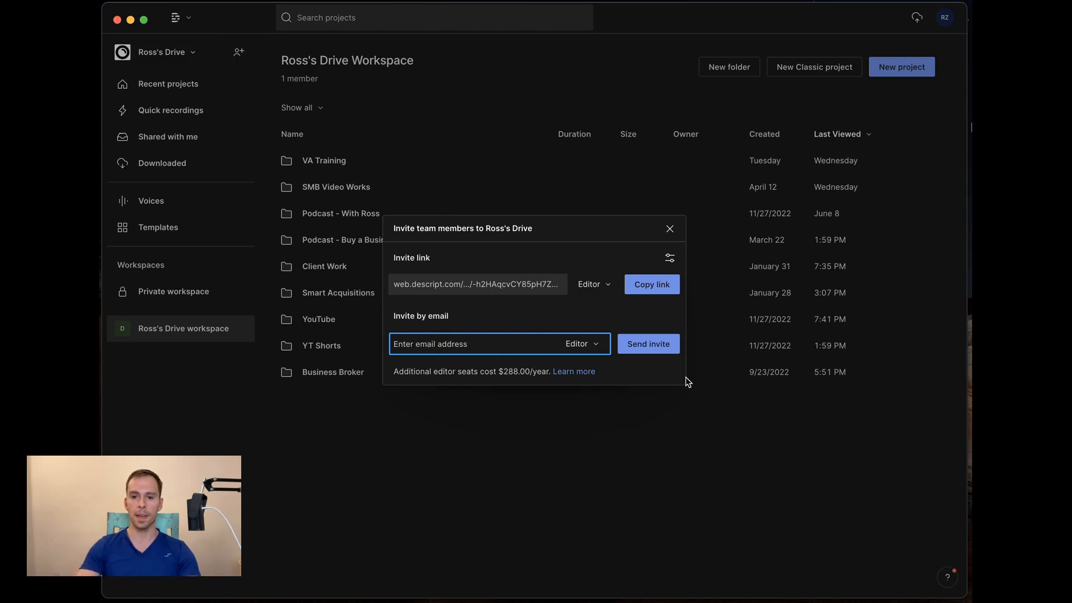
left_click(593, 345)
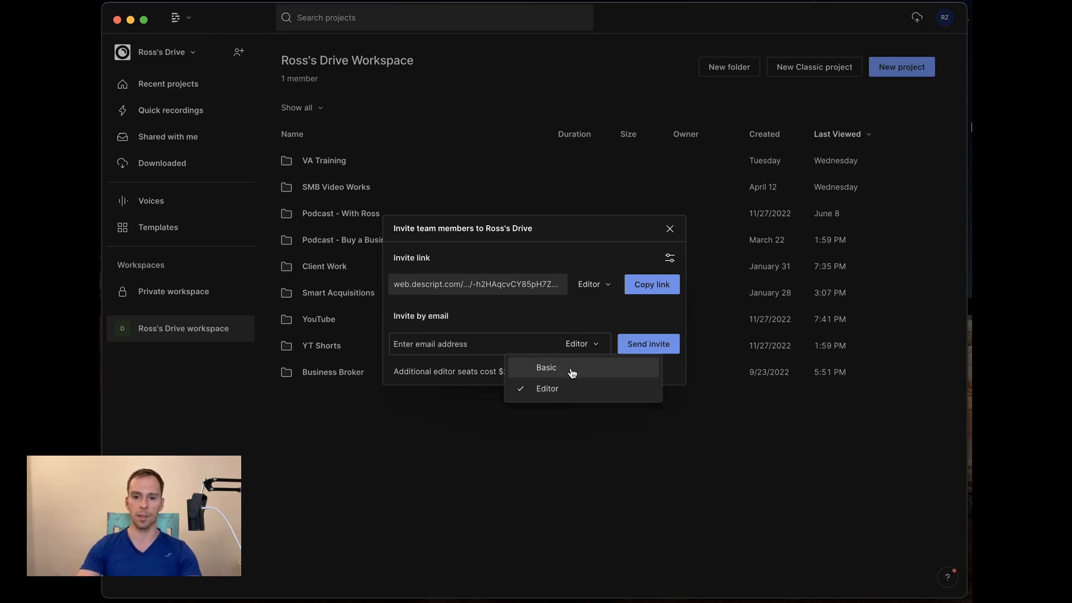
left_click(572, 373)
left_click(593, 347)
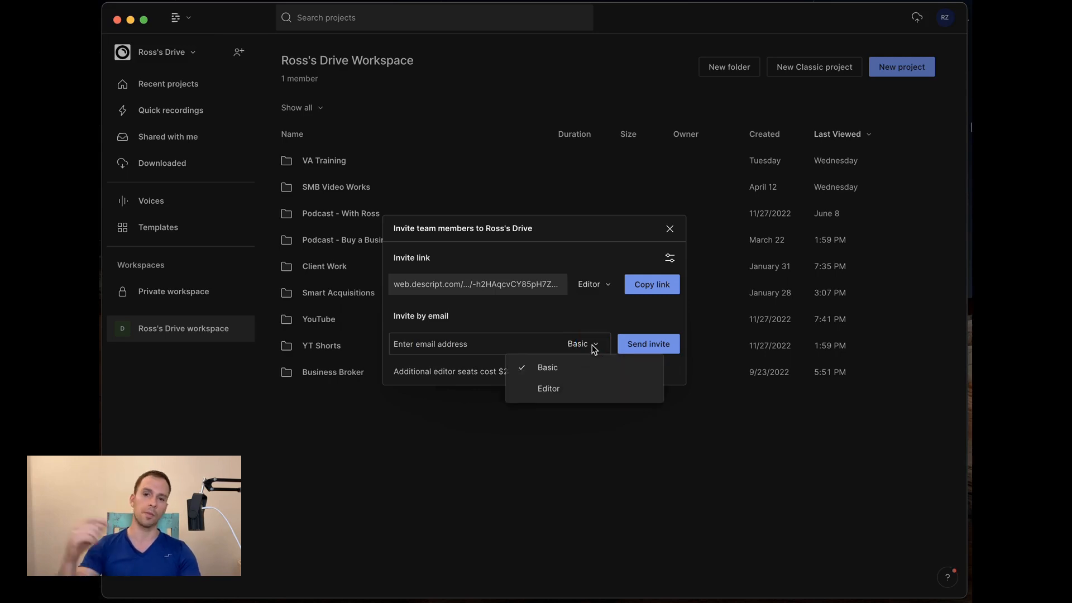
left_click(578, 390)
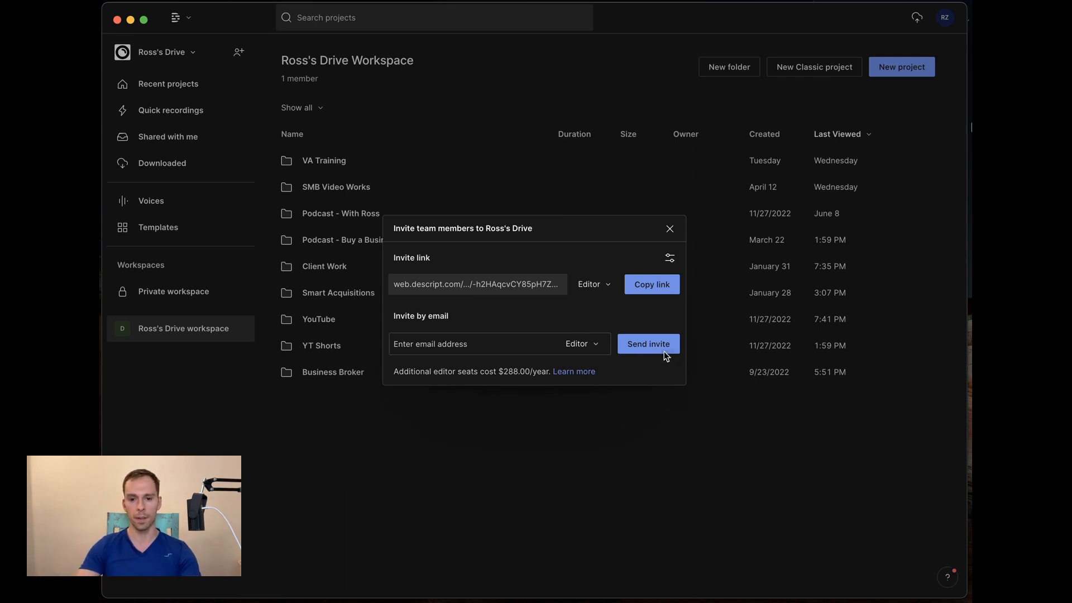
left_click(670, 229)
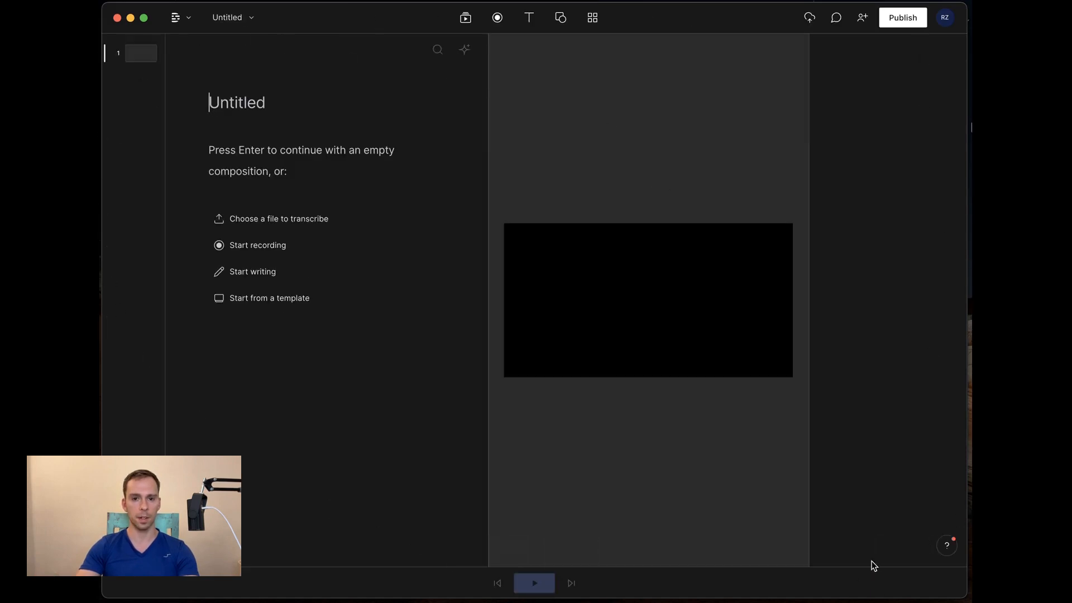
left_click_drag(634, 15, 638, 35)
left_click(647, 15)
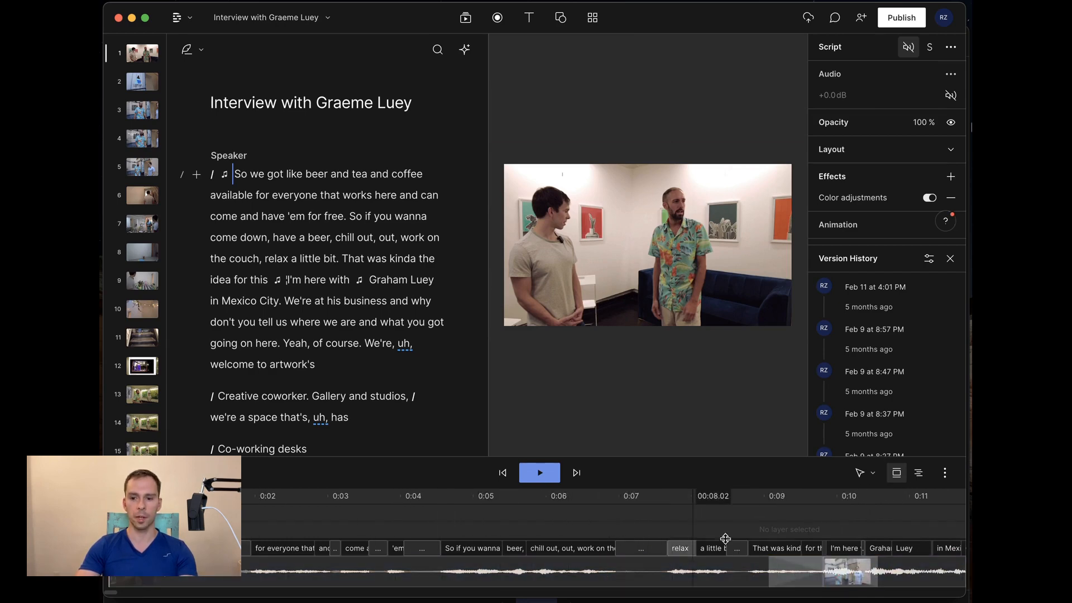
Show all layer tracks in an enlarged timeline and go to scenes 2 and 3 of the interview
left_click(919, 473)
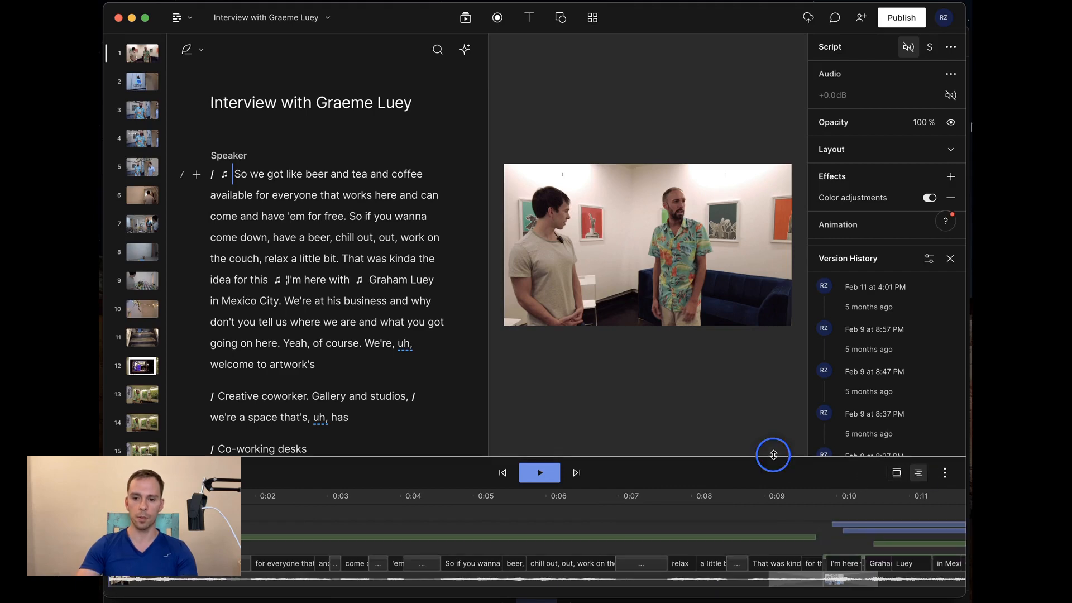
left_click_drag(770, 456, 789, 282)
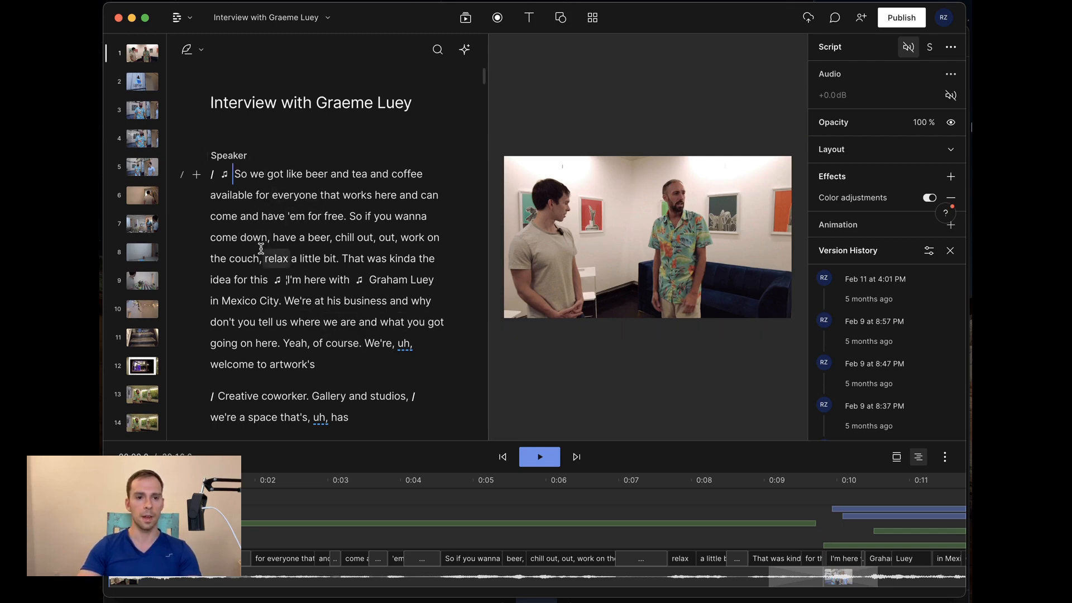
left_click(143, 77)
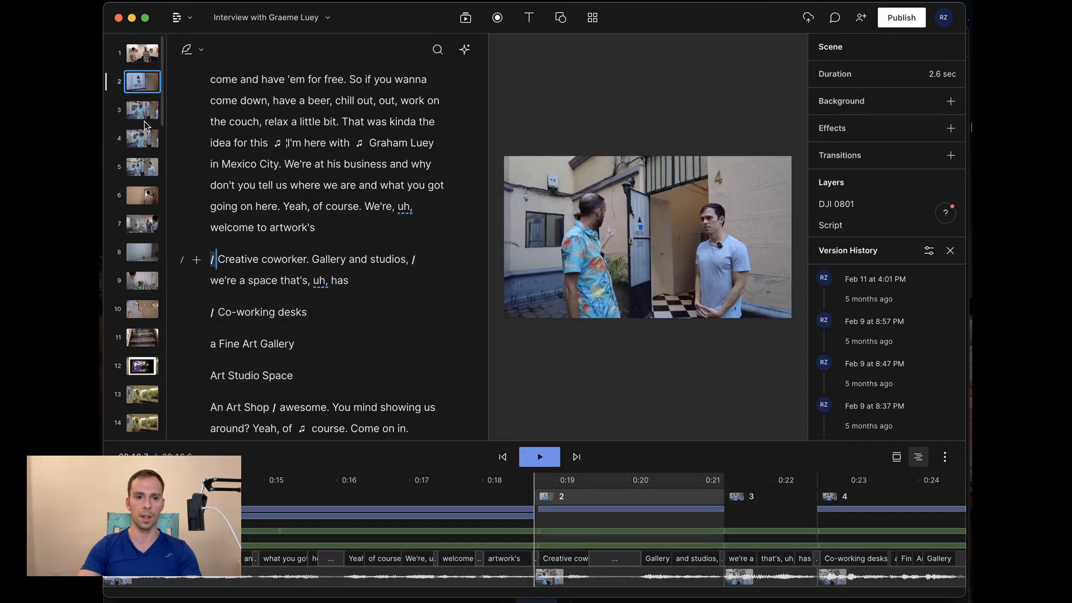
left_click(142, 109)
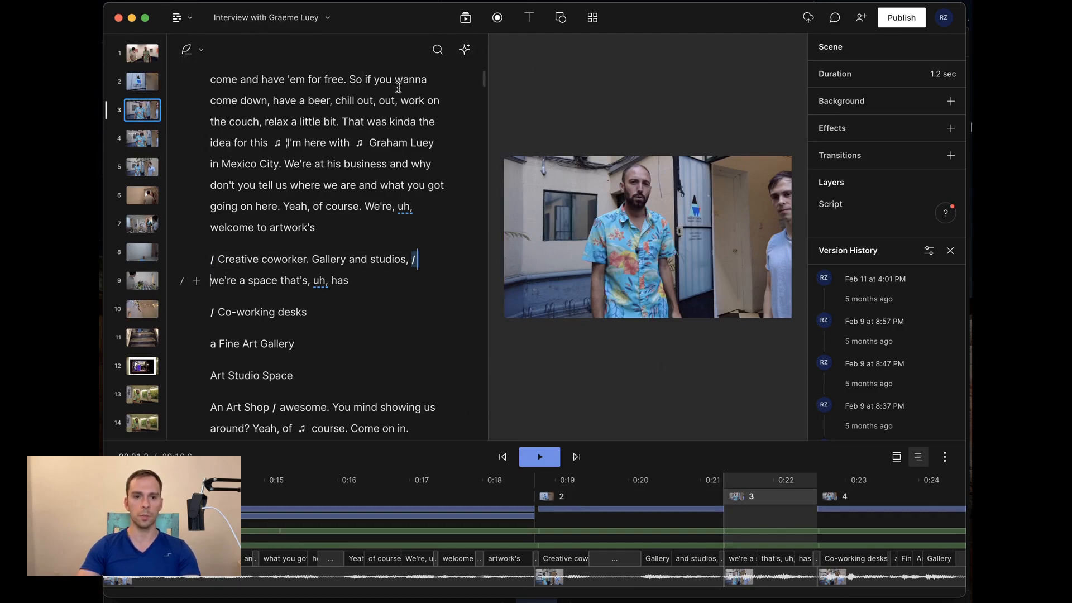
Create a new composition and copy into it the interview script passage from "Creative coworker" through "that's, uh, has"
left_click(327, 18)
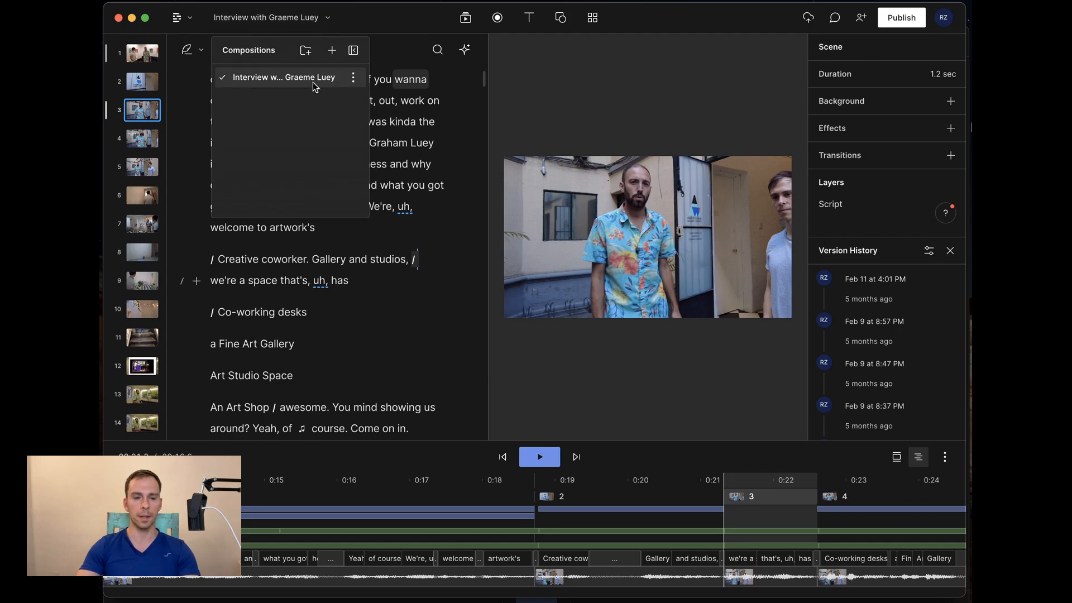
left_click(328, 56)
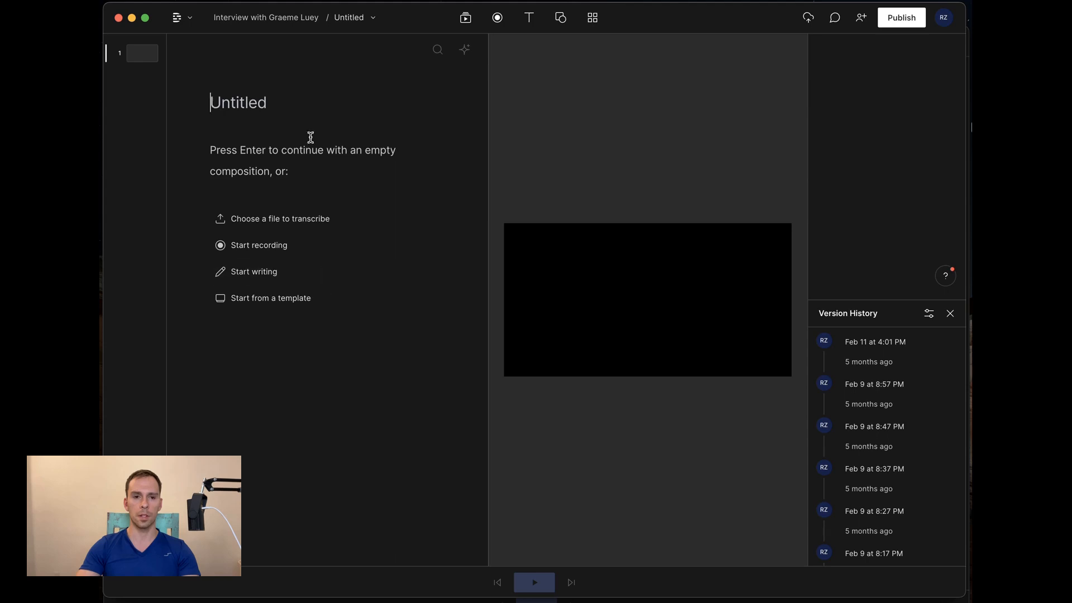
left_click(365, 20)
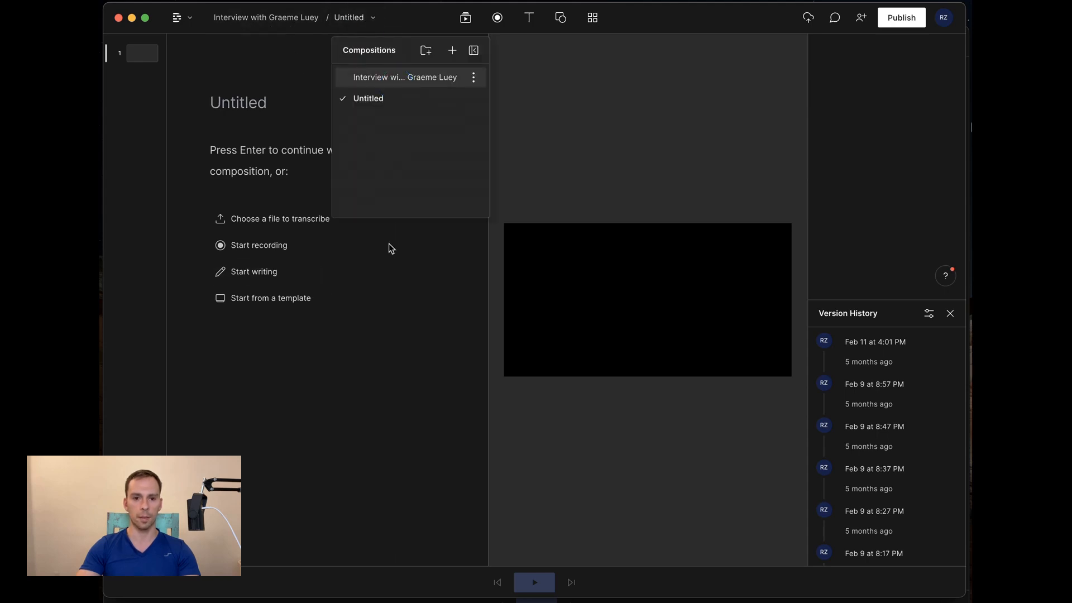
left_click_drag(217, 149, 360, 166)
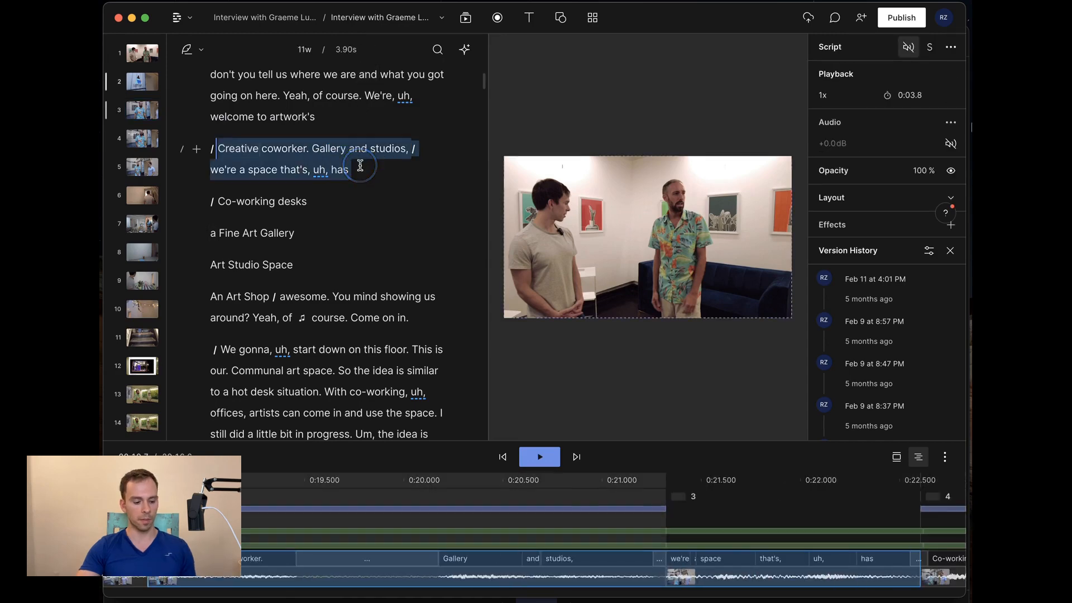
left_click(378, 19)
left_click(372, 99)
left_click(258, 163)
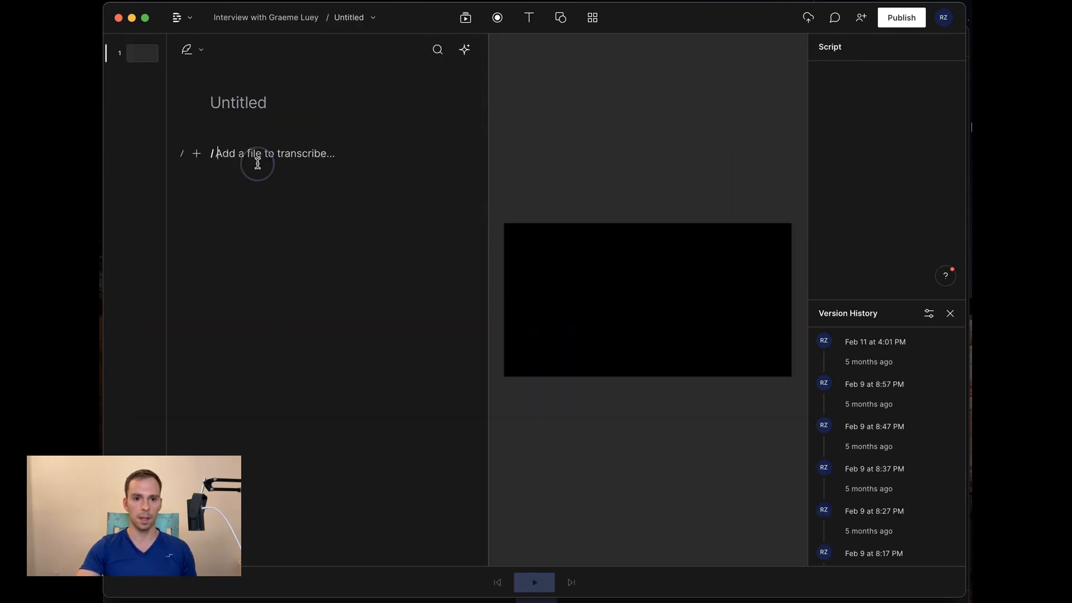
type("Creative coworker. Gallery and studios, we're a space that's, uh, has")
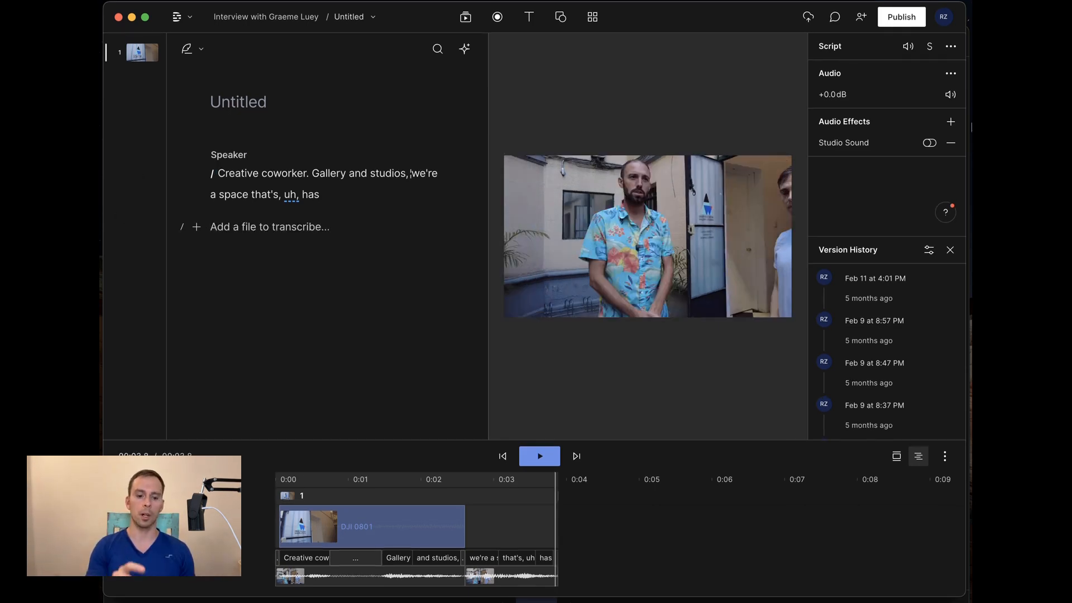
Add a marker below the copied script passage and name it Scene
key("#")
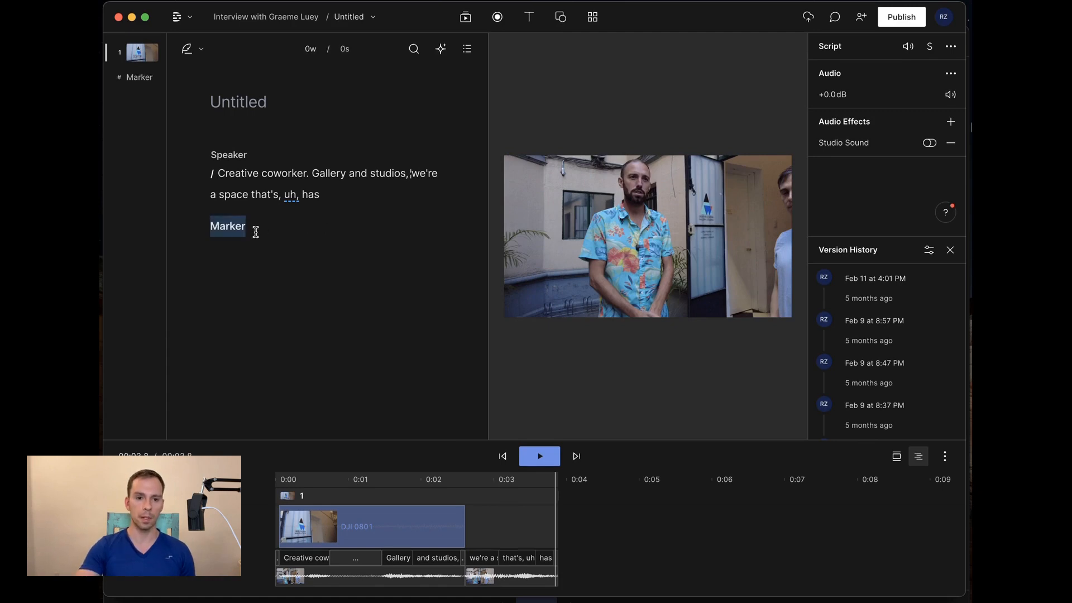
left_click(231, 226)
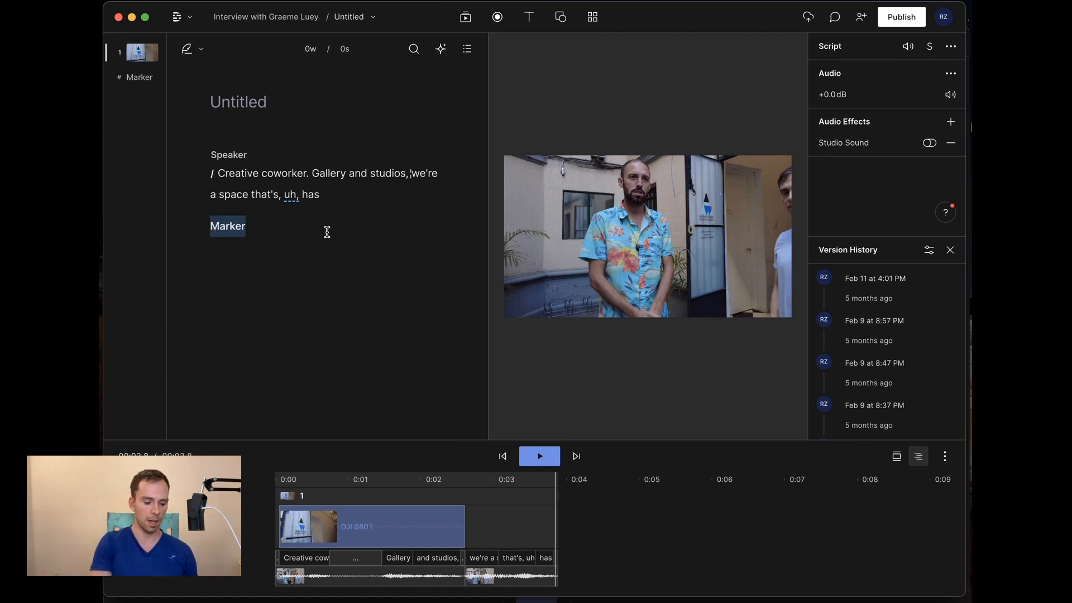
type("Scene")
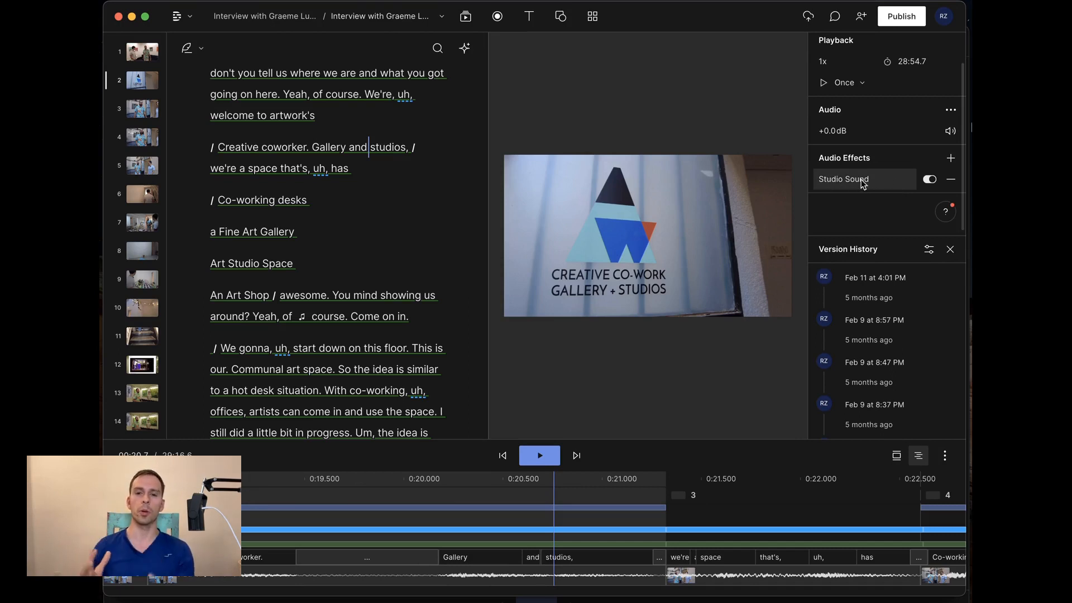
Turn off Studio Sound on the interview's audio layer, check its intensity setting, and play the passage from about 20 seconds
left_click(406, 493)
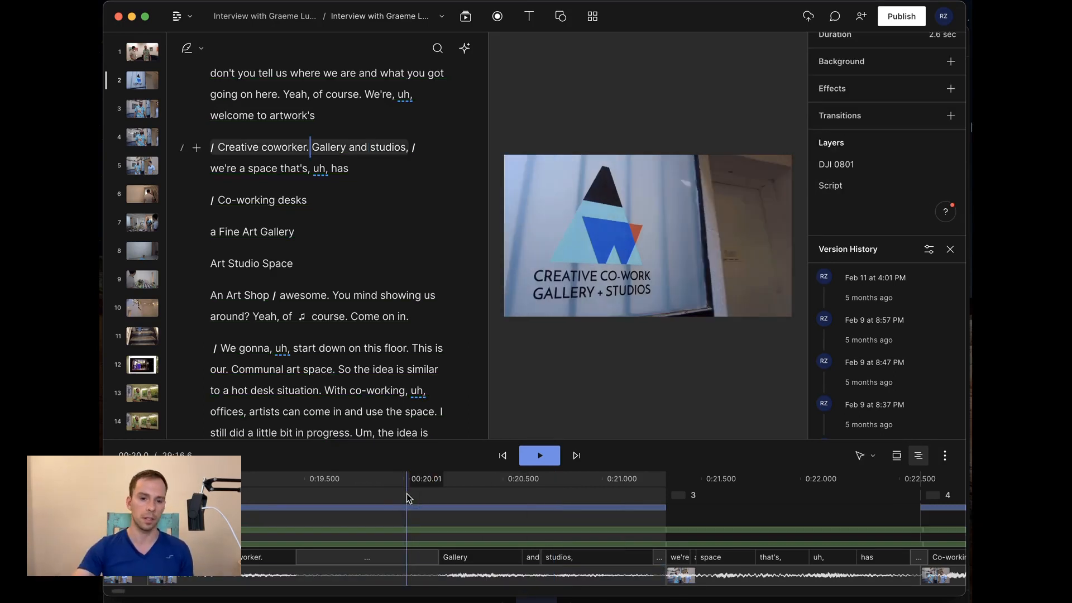
left_click(417, 530)
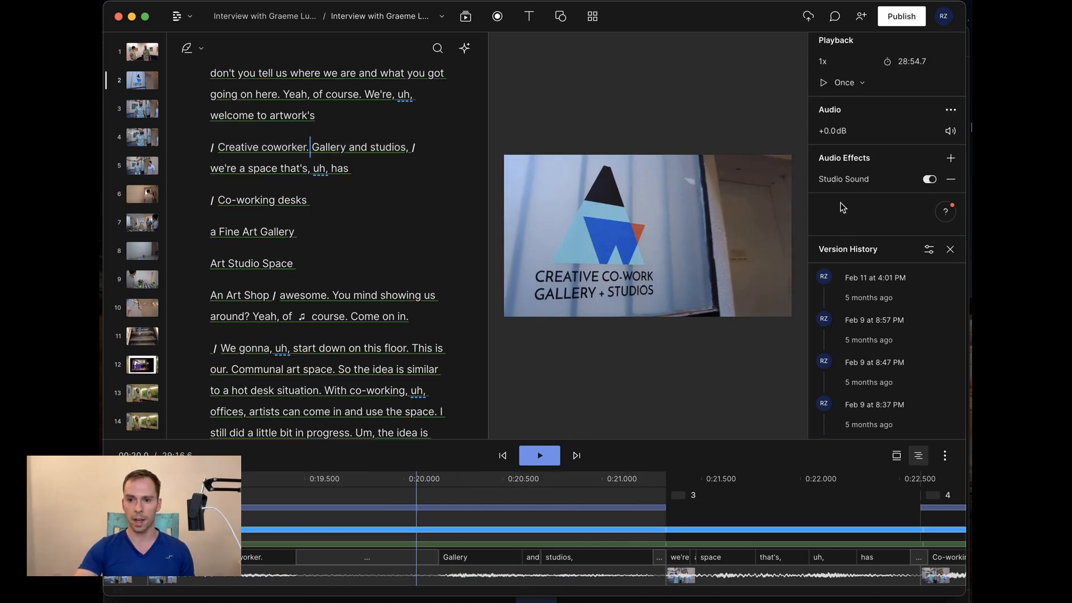
left_click(930, 179)
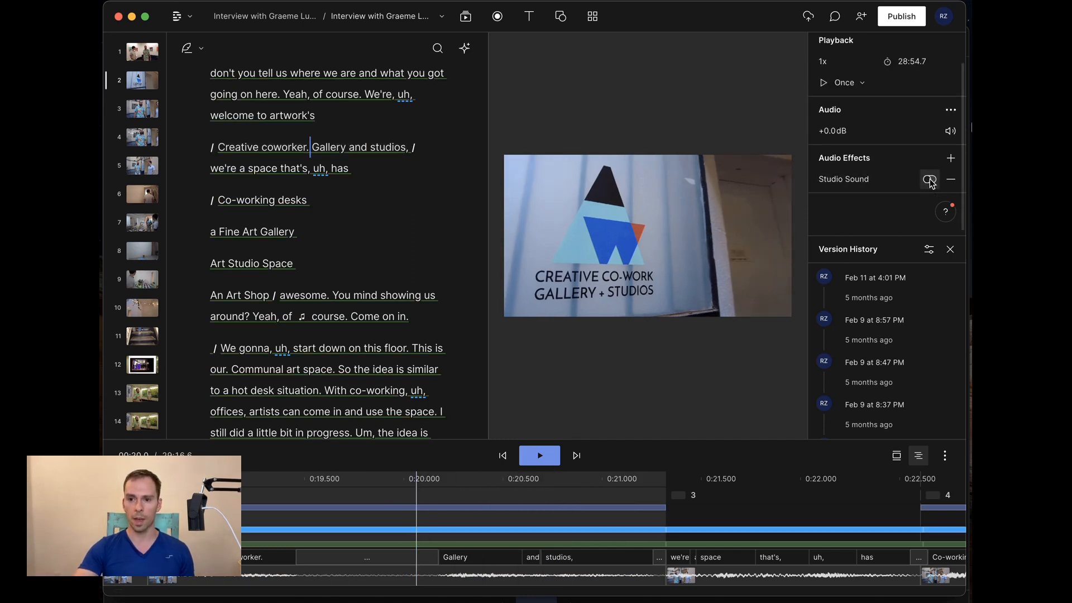
left_click(890, 183)
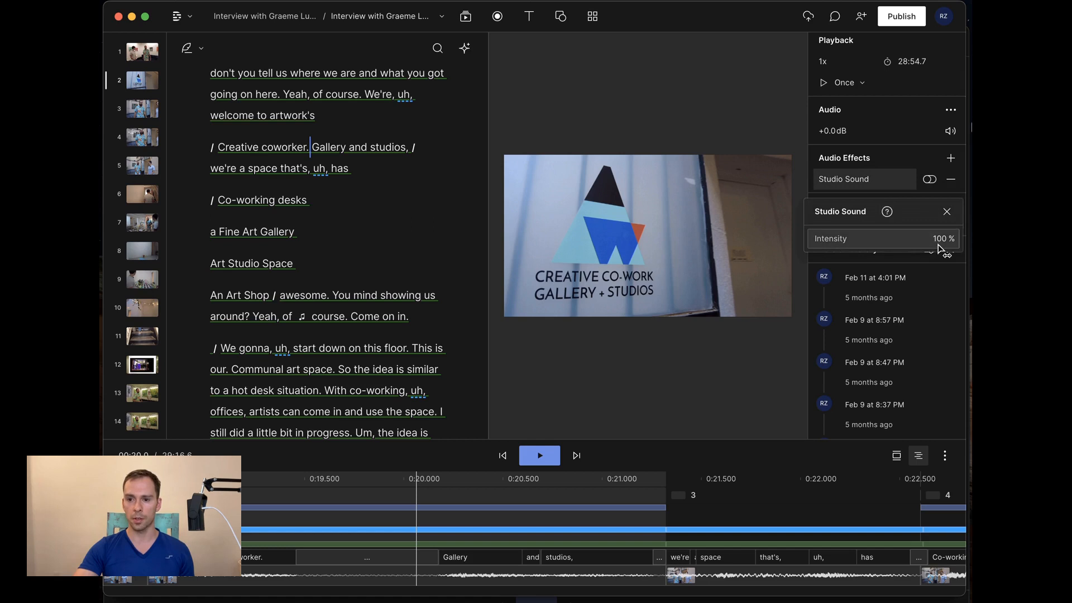
mouse_move(939, 243)
left_mouse_down()
mouse_move(918, 247)
mouse_move(937, 247)
left_mouse_up()
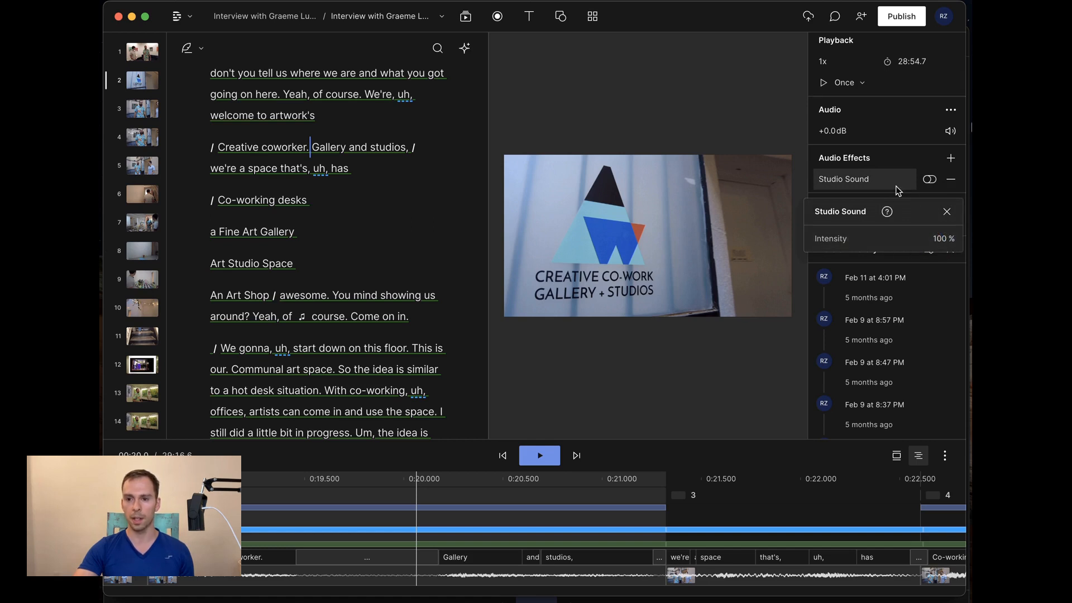
left_click(914, 168)
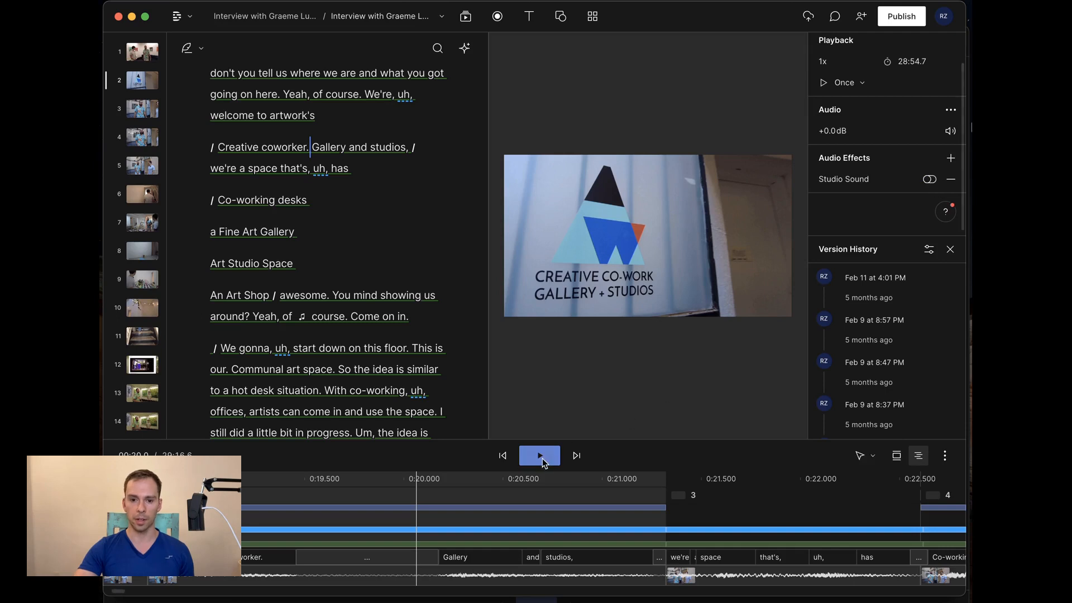
left_click(540, 457)
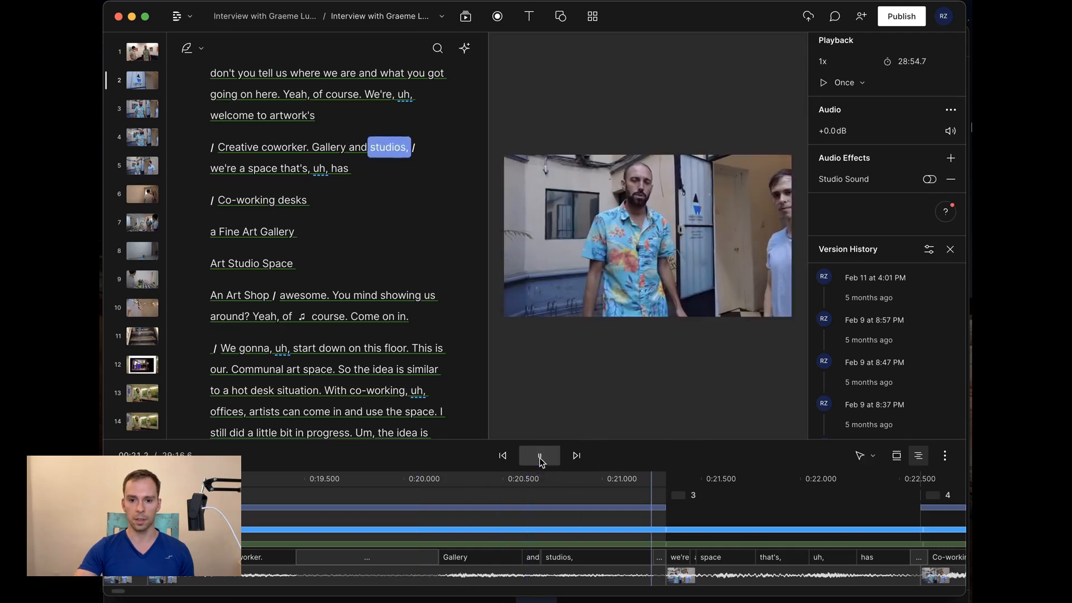
left_click(539, 455)
Turn Studio Sound back on for the interview's audio layer and replay the passage from about 20 seconds
left_click(440, 497)
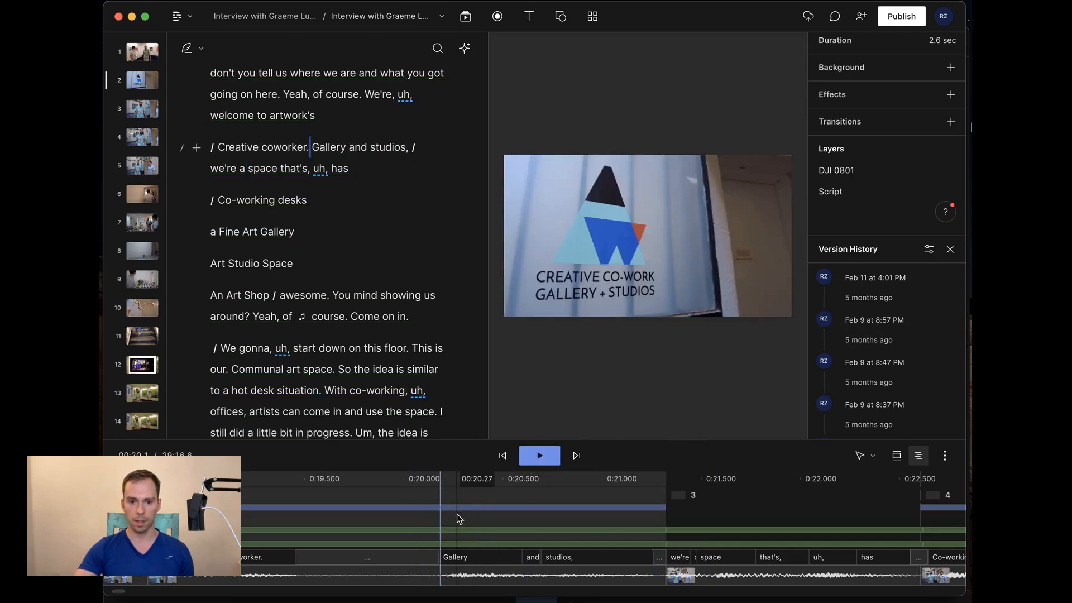
left_click(433, 530)
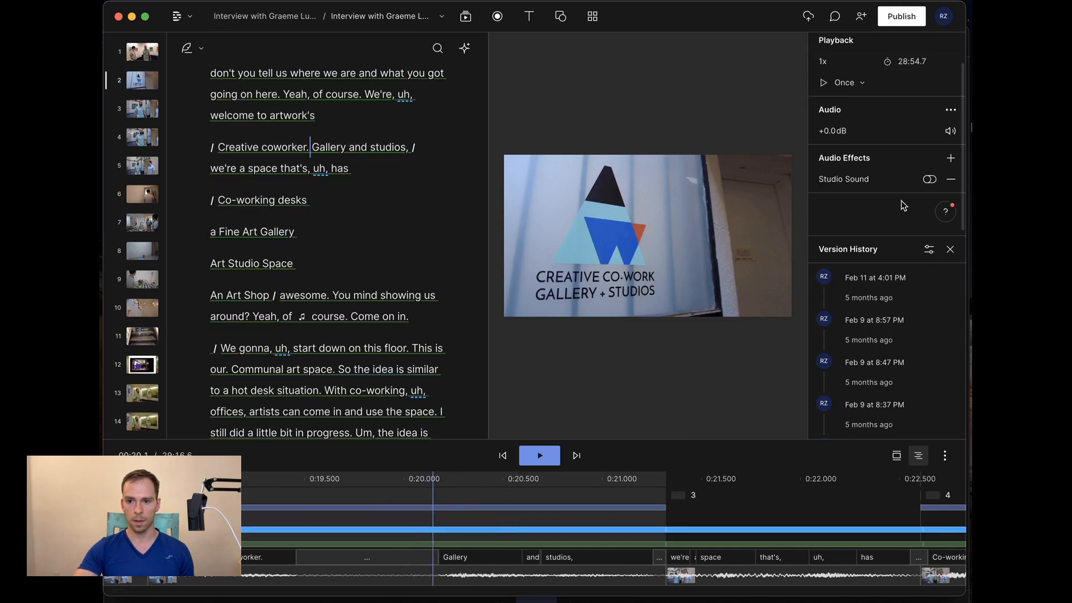
left_click(929, 179)
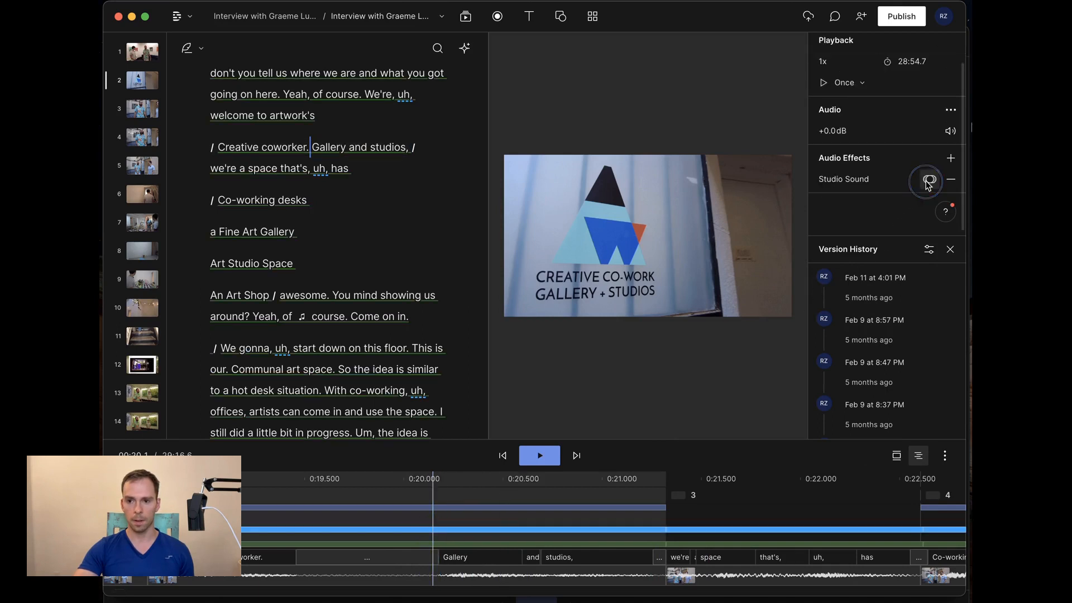
left_click(539, 455)
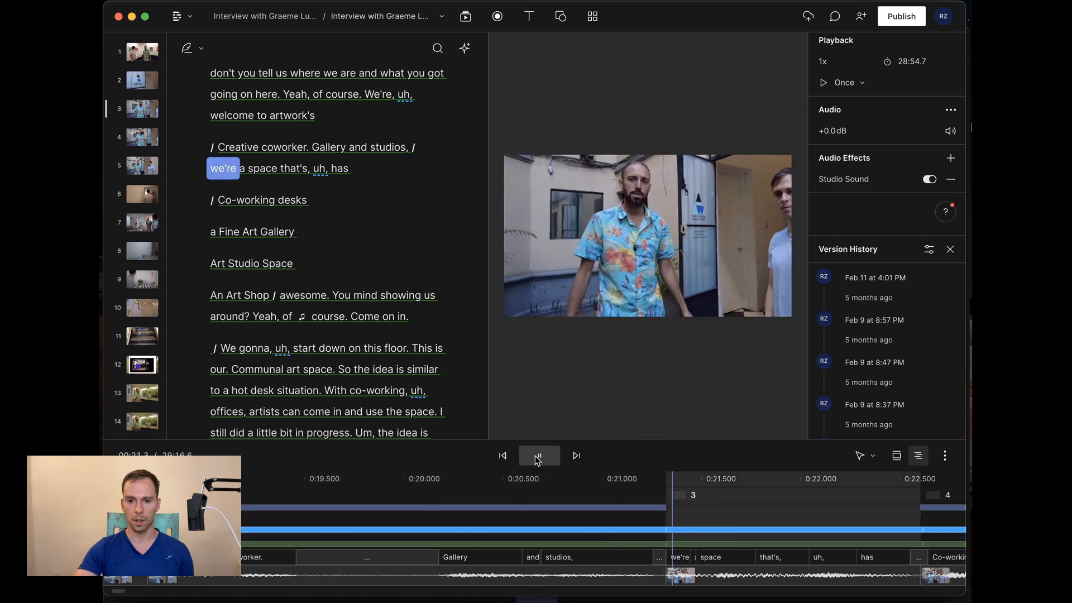
left_click(539, 456)
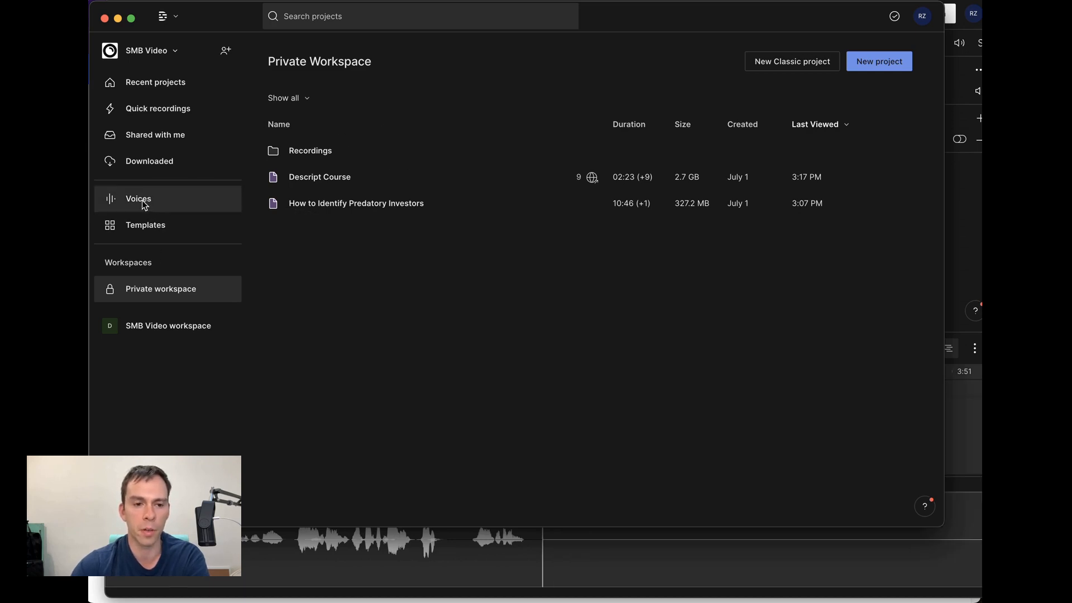
Show the workspace's voices and inspect the new Overdub voice dialog without creating a voice
left_click(143, 204)
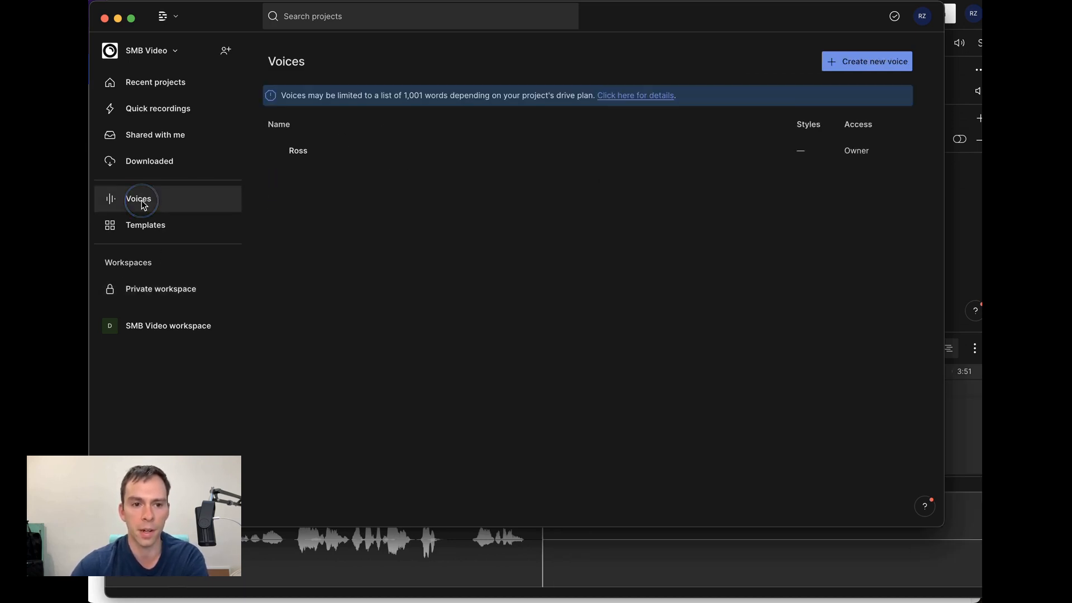
left_click(852, 63)
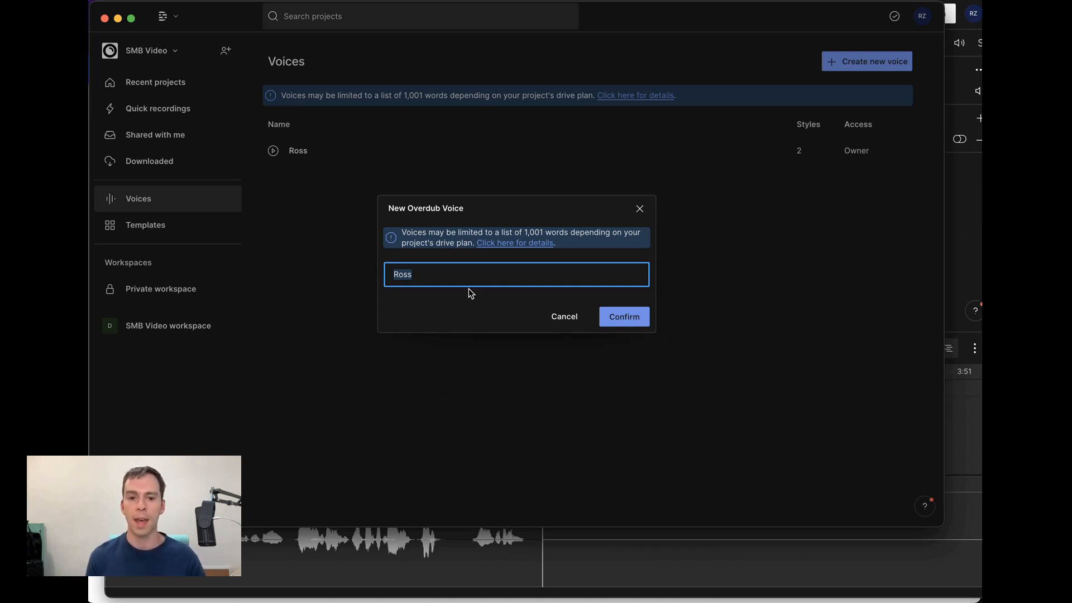
left_click(564, 316)
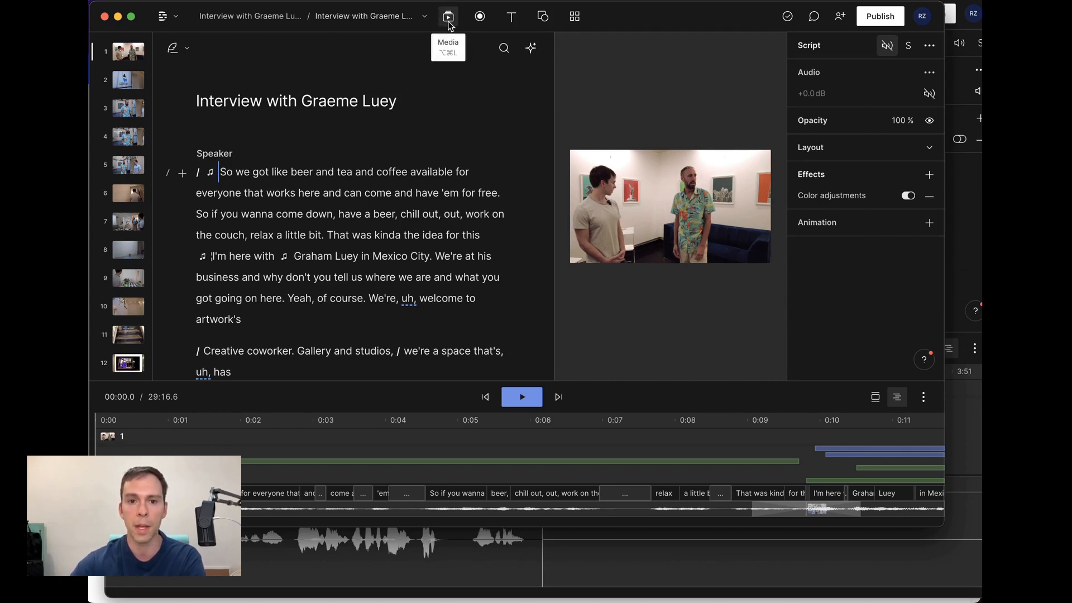
Look over the interview project's media files and close the media library
left_click(448, 22)
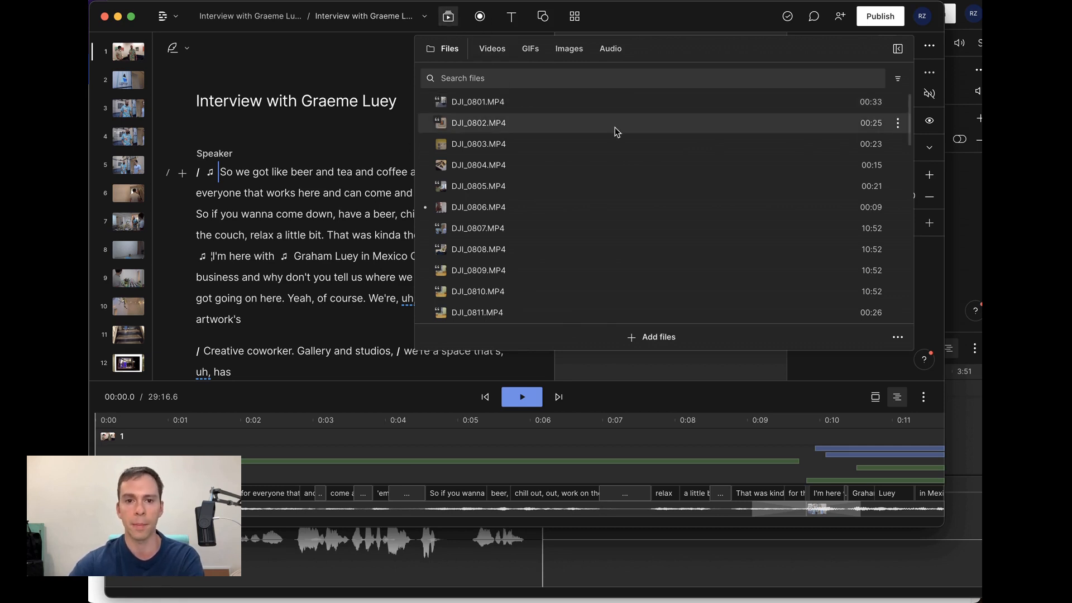
left_click(448, 16)
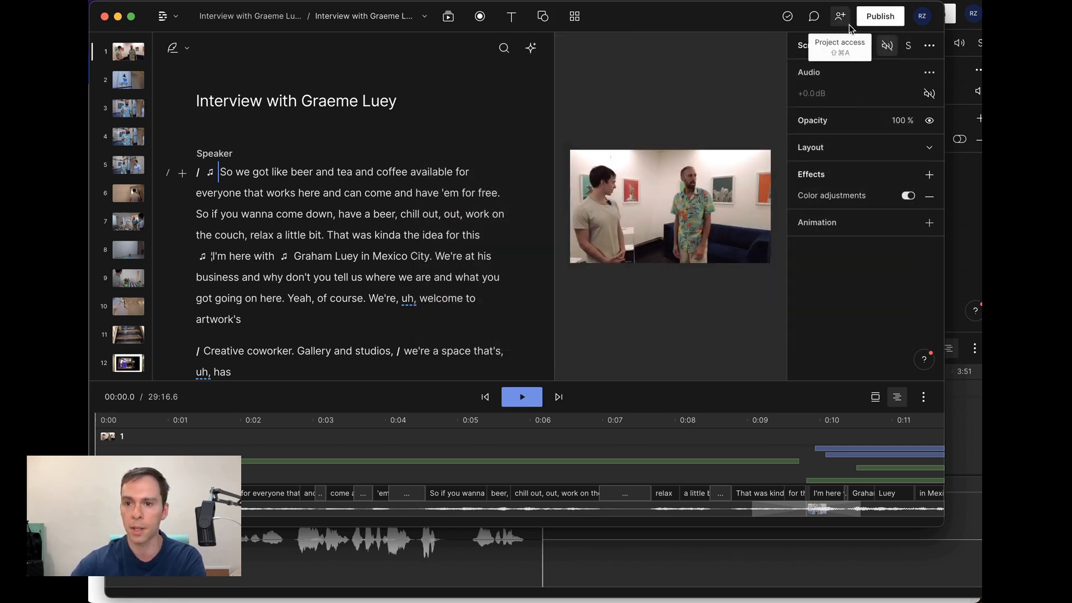
Review the interview's web-link publishing options and its video, audio, GIF, timeline, transcript and subtitle export settings without exporting
left_click(881, 17)
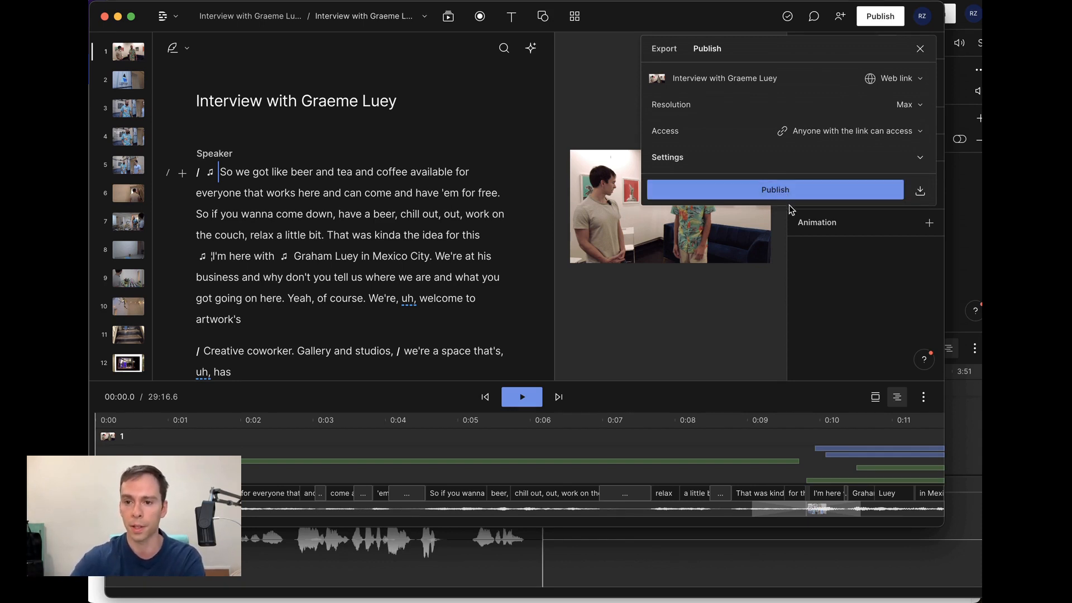
left_click(670, 53)
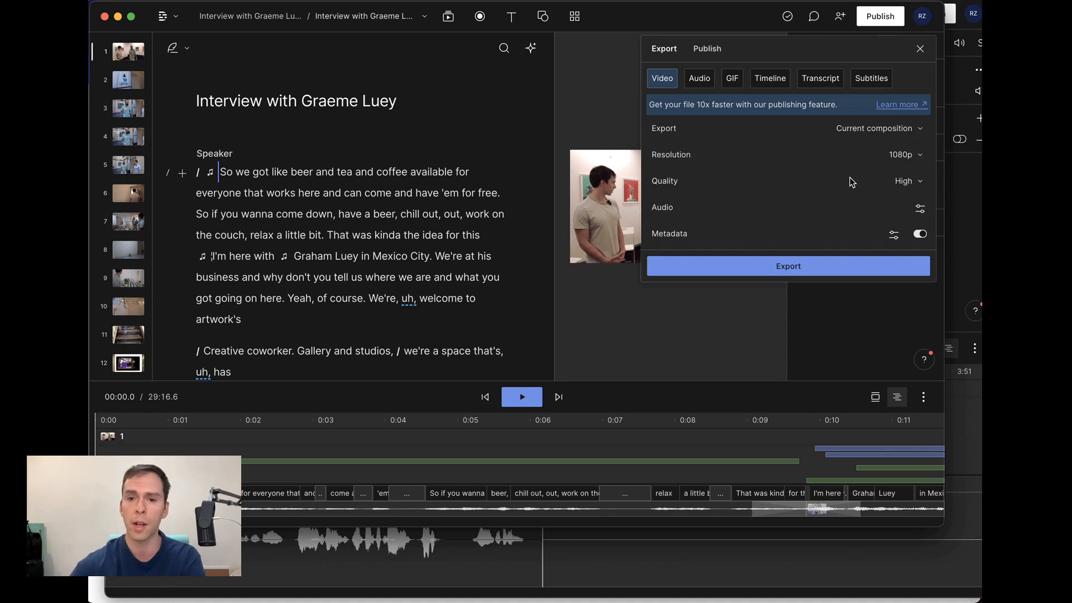
left_click(716, 85)
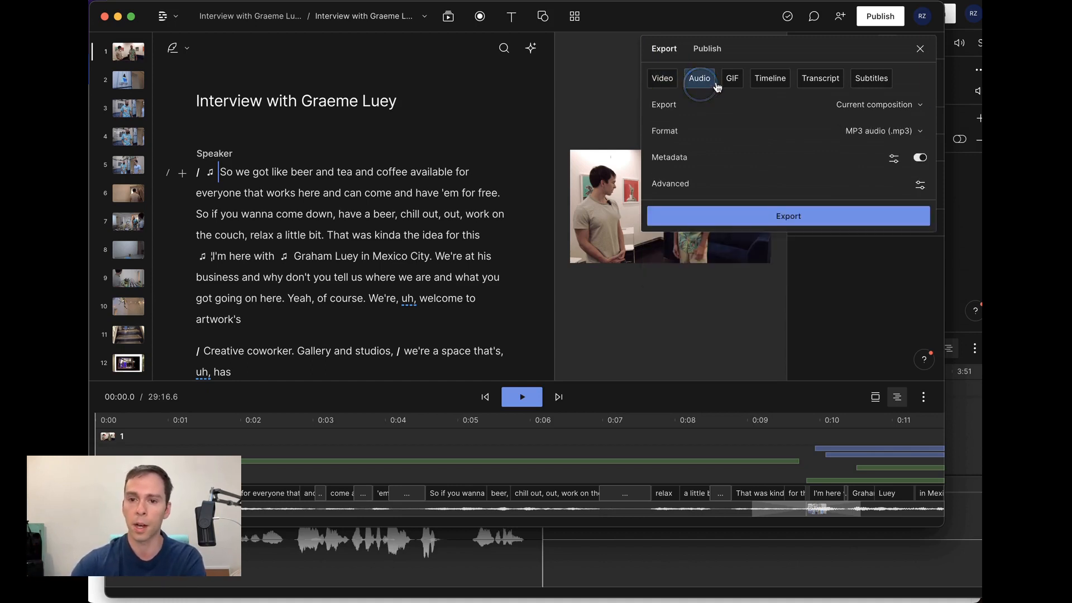
left_click(732, 79)
left_click(769, 85)
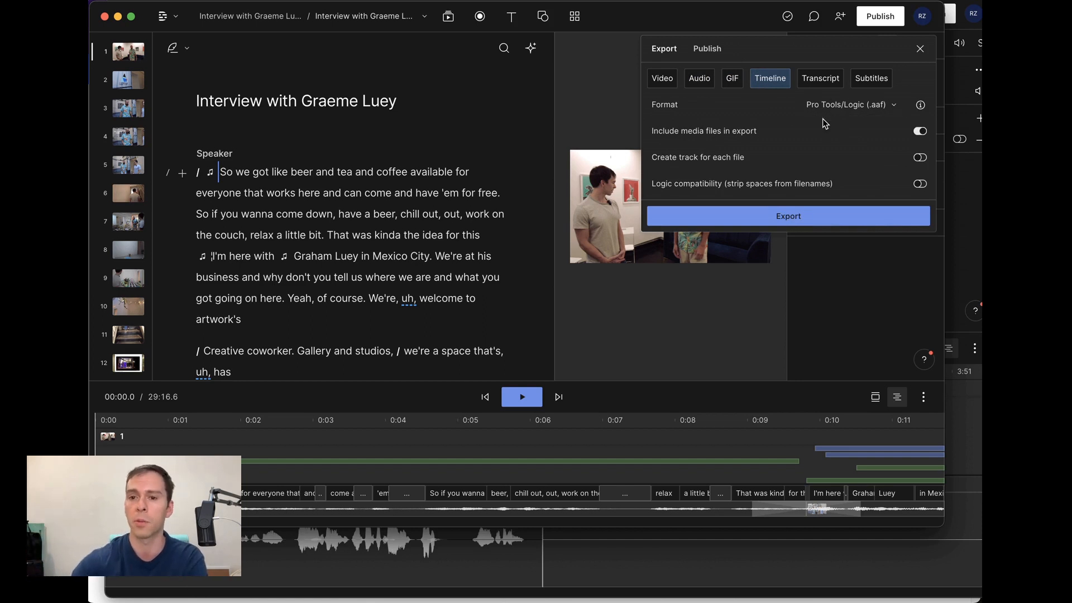
left_click(820, 79)
left_click(870, 79)
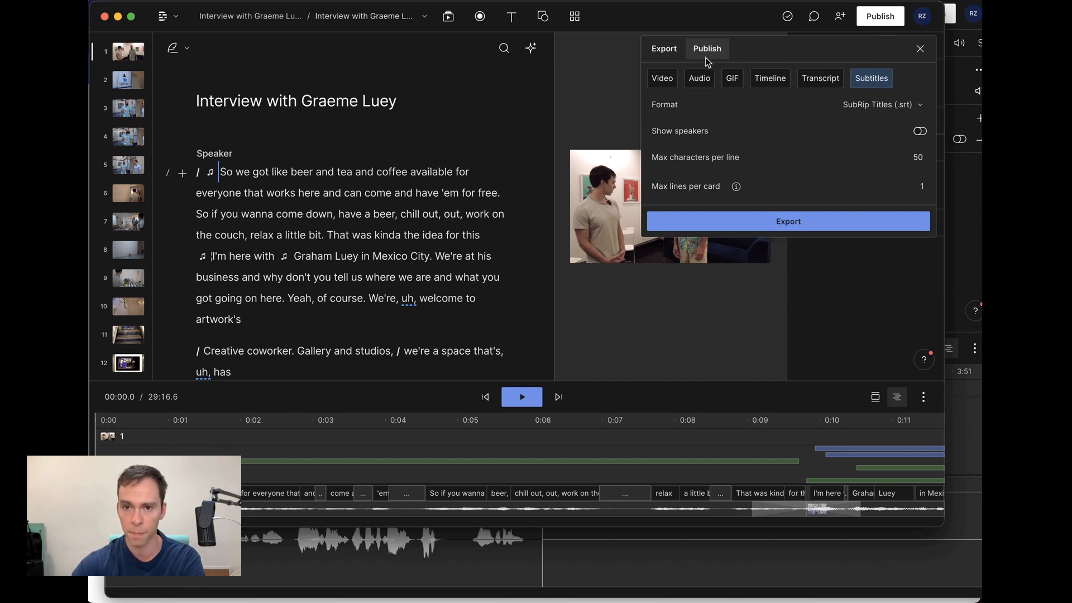
left_click(919, 50)
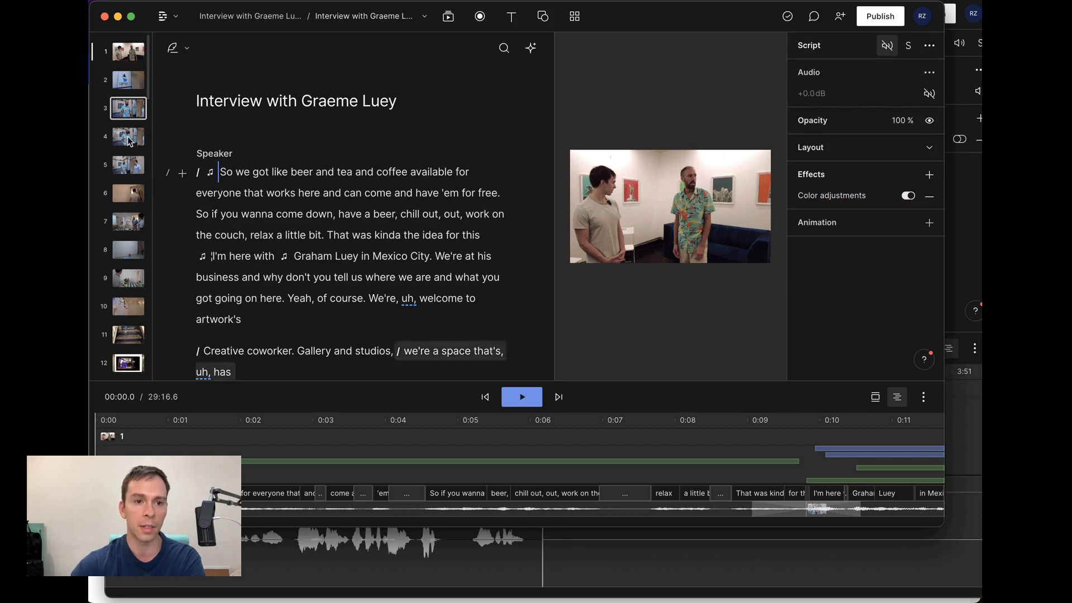
Go through scenes 1, 2 and 4 of the interview, and make the timeline area slightly taller
left_click(198, 174)
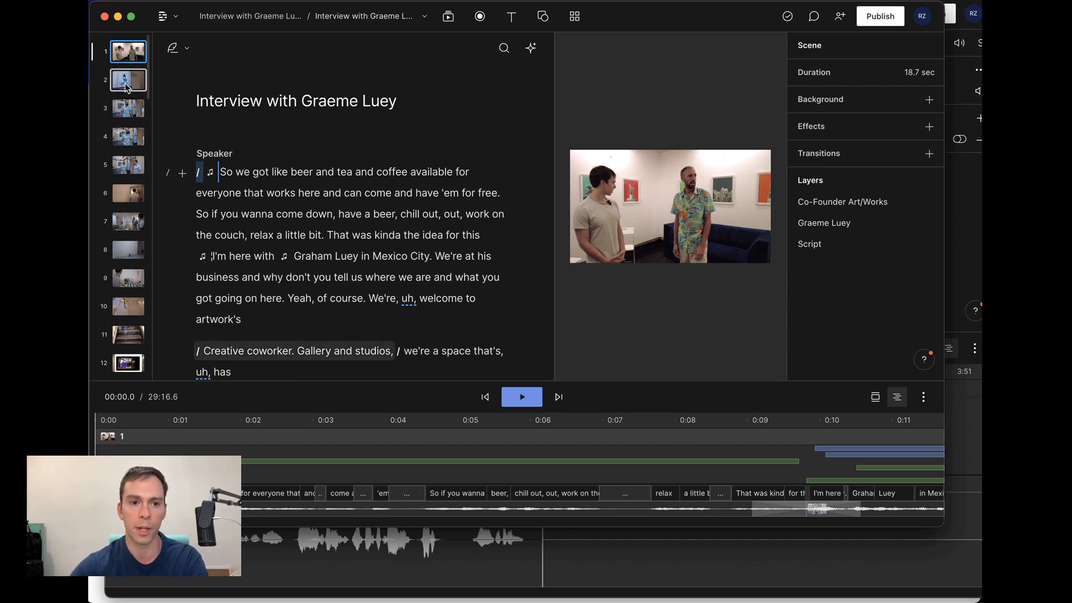
left_click(128, 83)
left_click(128, 140)
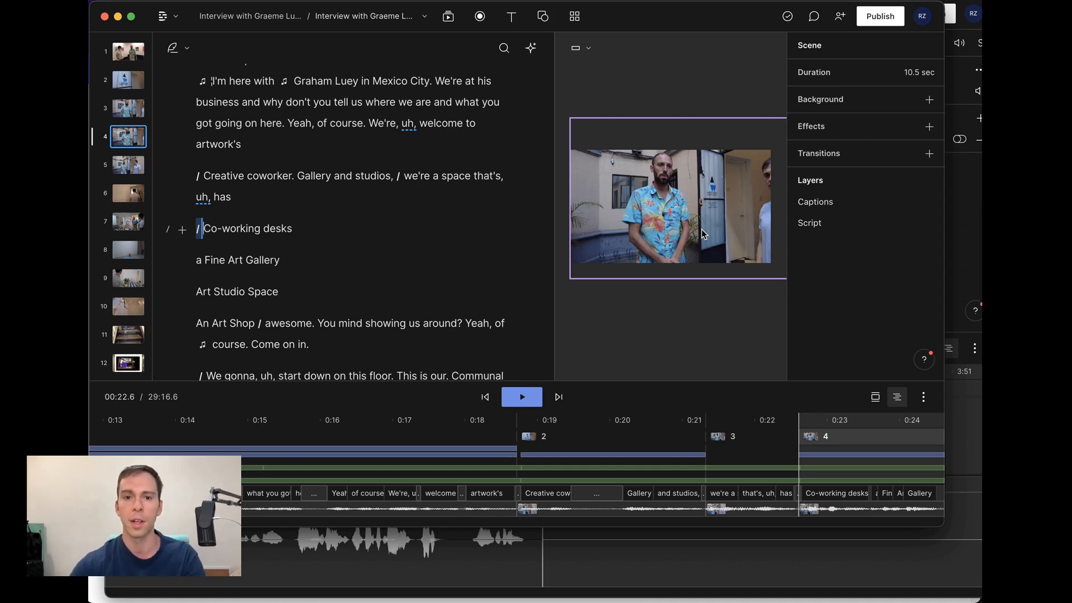
left_click_drag(393, 381, 392, 355)
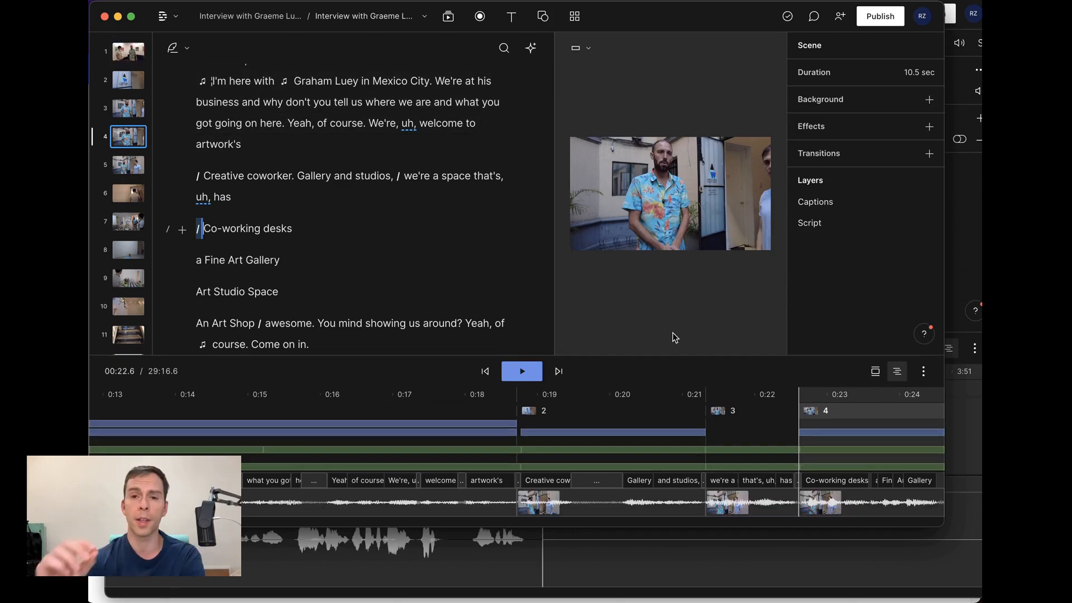